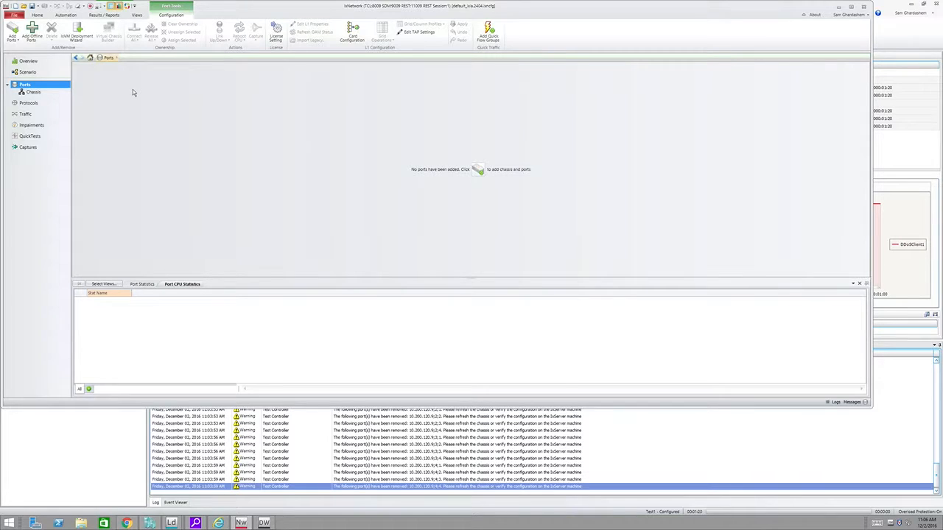
# Step: Select chassis 10.200.120.9 in the port selection and open its Virtual Chassis Builder using manual configuration with existing load modules
pyautogui.click(12, 33)
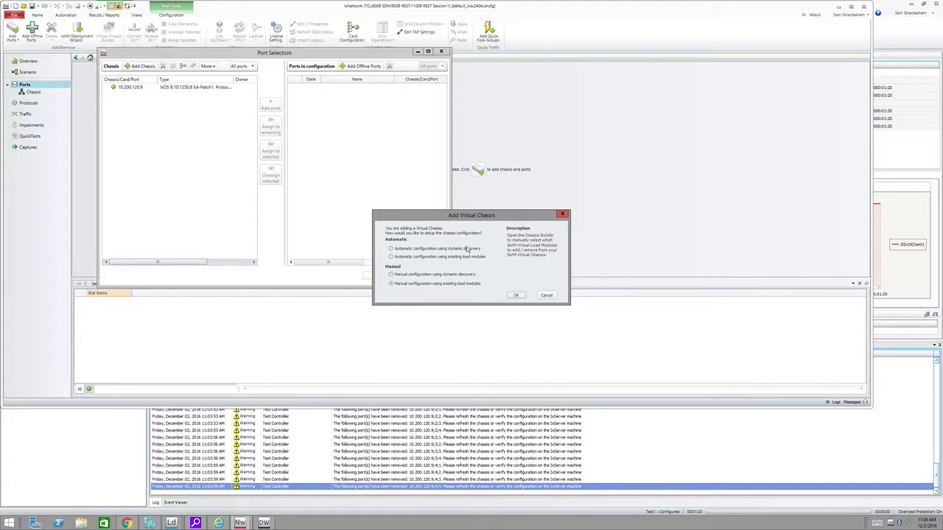
pyautogui.press('Escape')
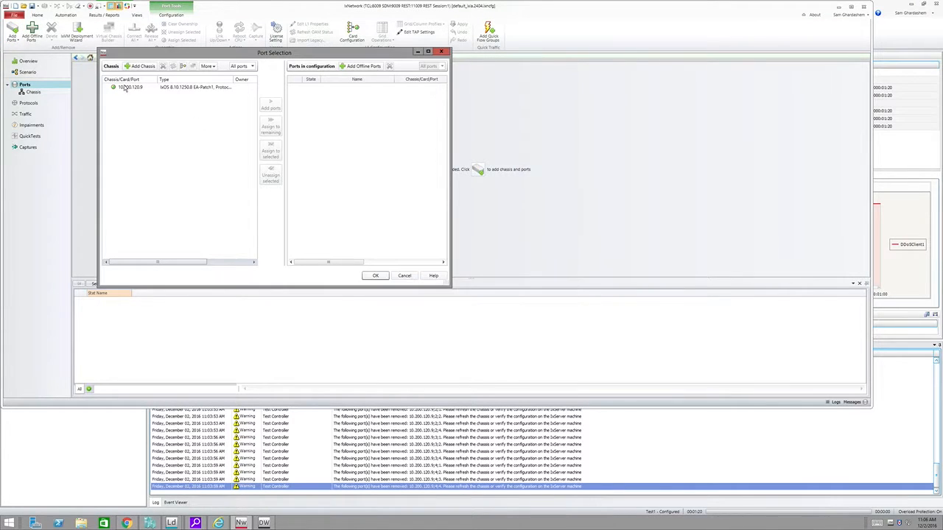
pyautogui.click(122, 88)
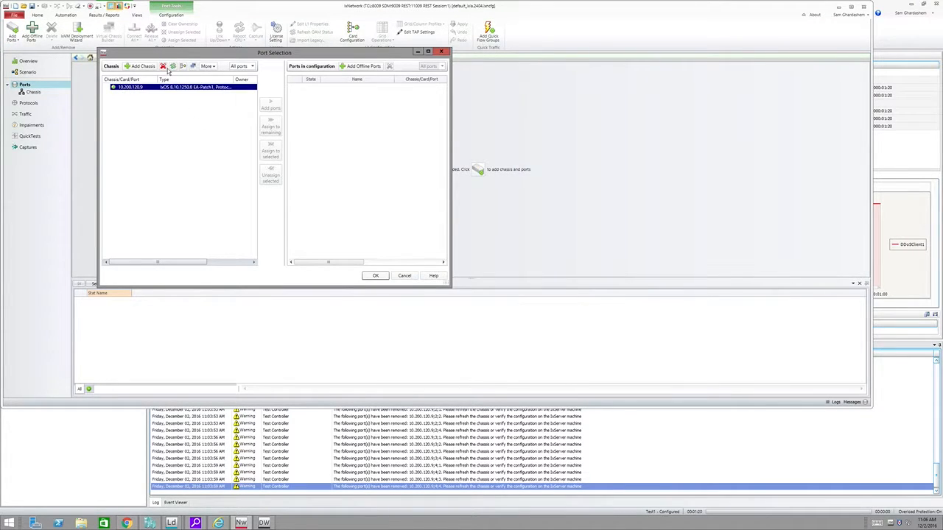
pyautogui.click(132, 66)
pyautogui.click(528, 204)
pyautogui.click(193, 67)
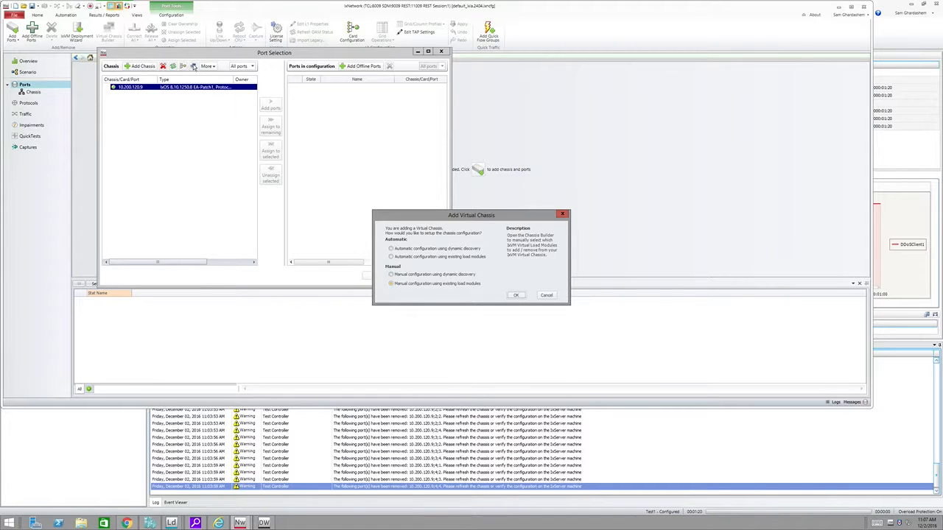
pyautogui.click(514, 296)
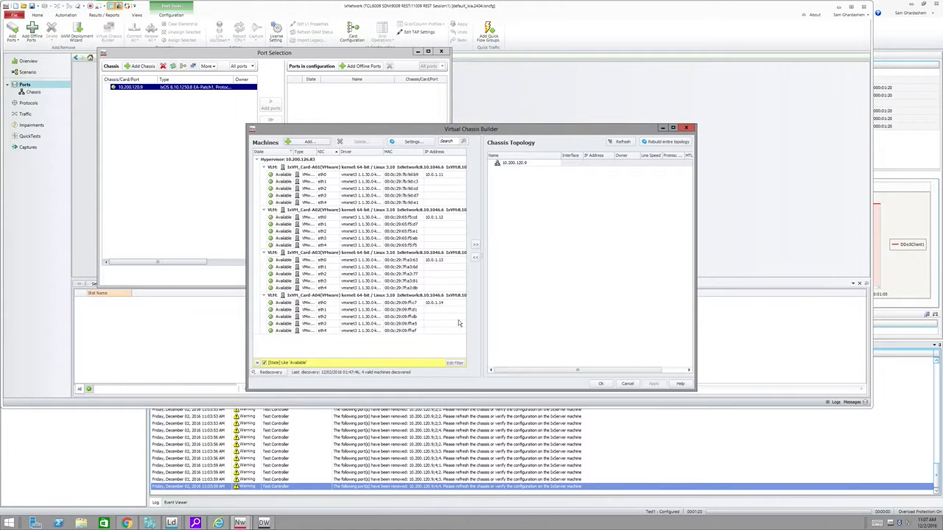
# Step: Review the discovery credentials for server 10.200.126.83 in the builder settings, keep VMware as the type, and apply the configuration
pyautogui.click(421, 142)
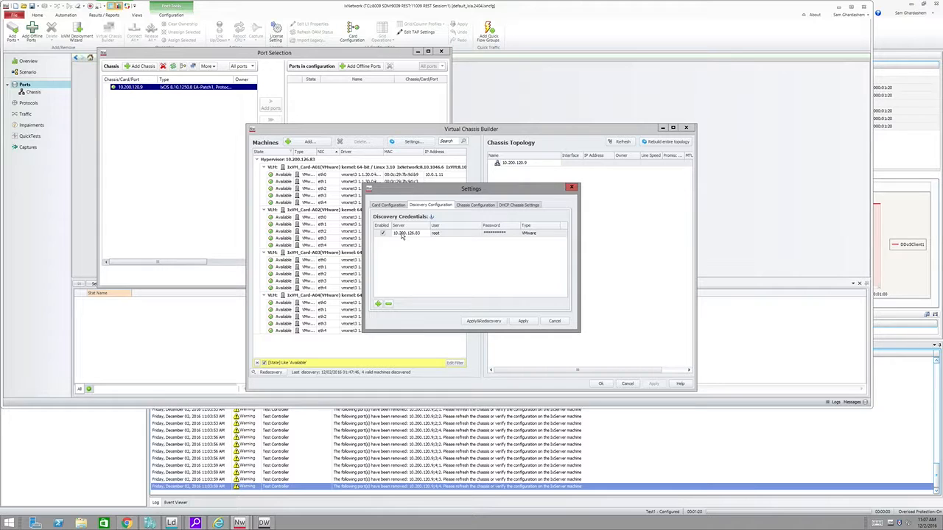
pyautogui.click(409, 234)
pyautogui.click(442, 234)
pyautogui.click(502, 235)
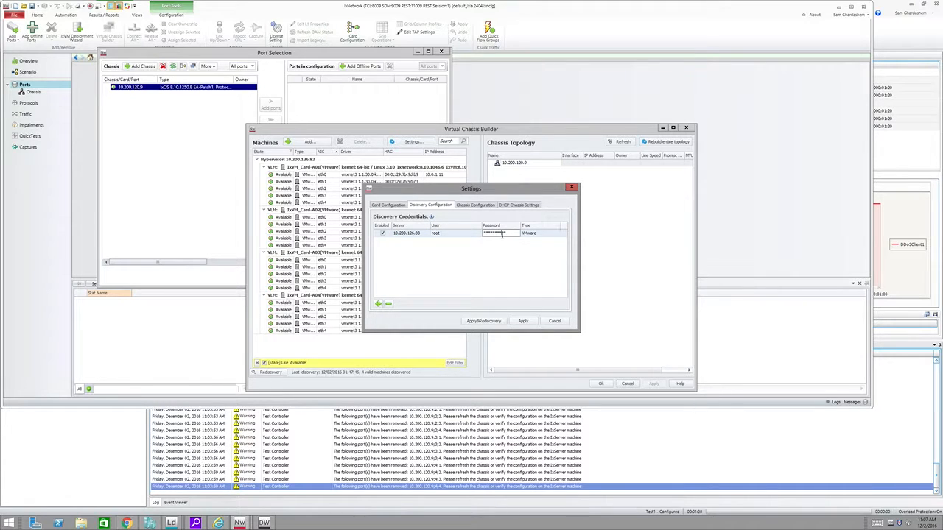
pyautogui.click(443, 234)
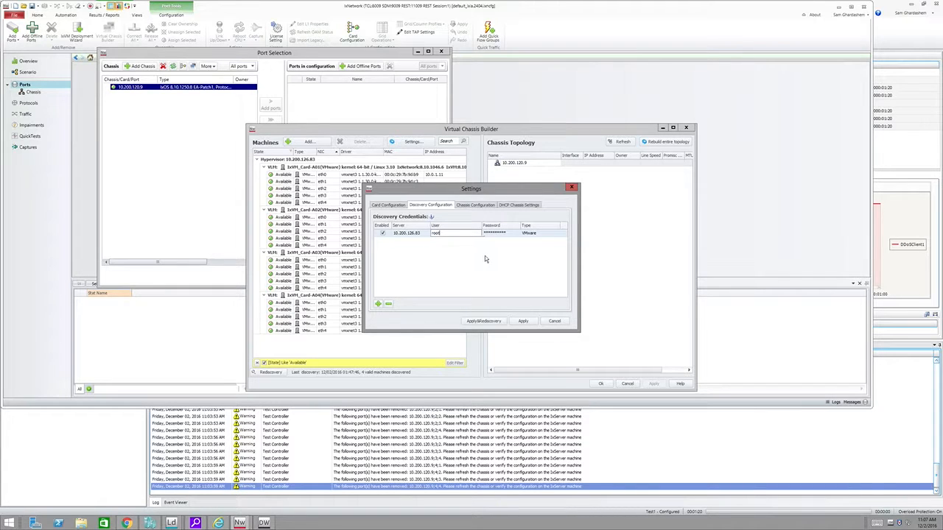
pyautogui.click(540, 233)
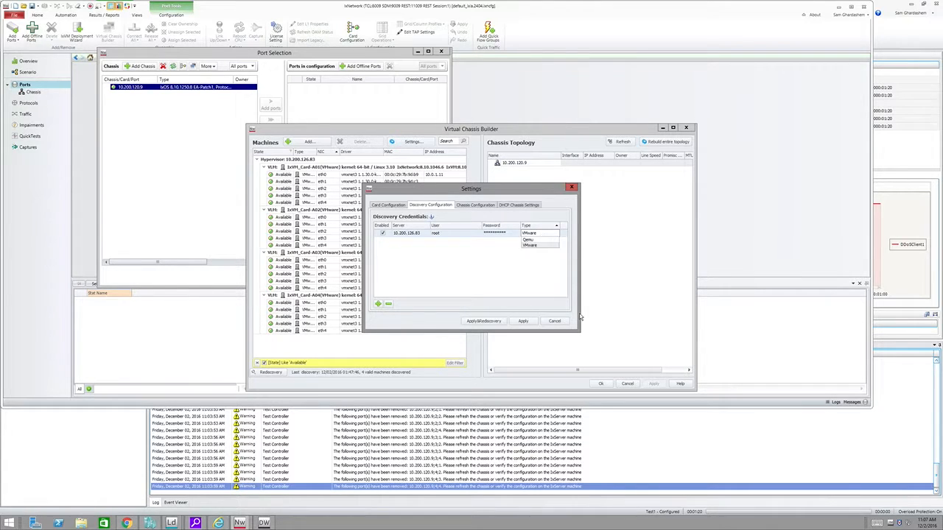
pyautogui.click(528, 245)
pyautogui.click(524, 322)
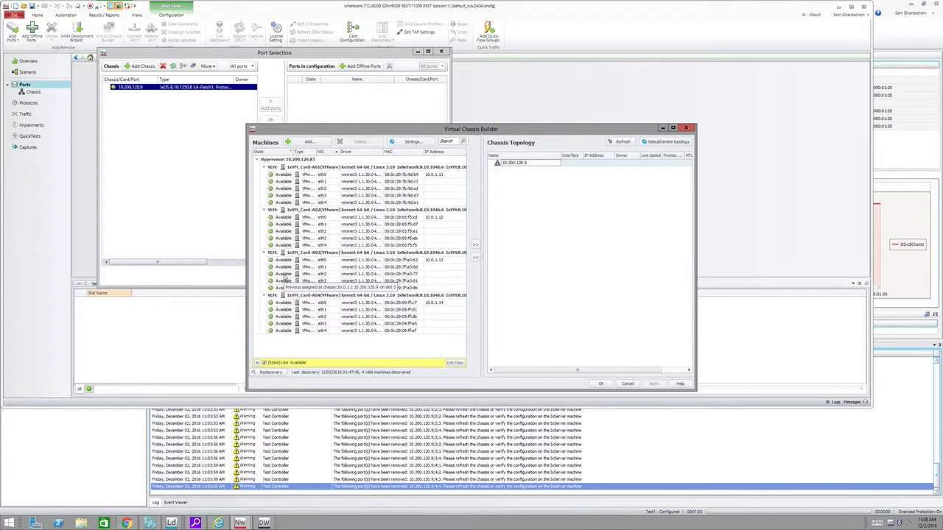
# Step: Try to assign the IxVM_Card-A01 machine to the chassis topology and cancel the management NIC selection
pyautogui.click(300, 168)
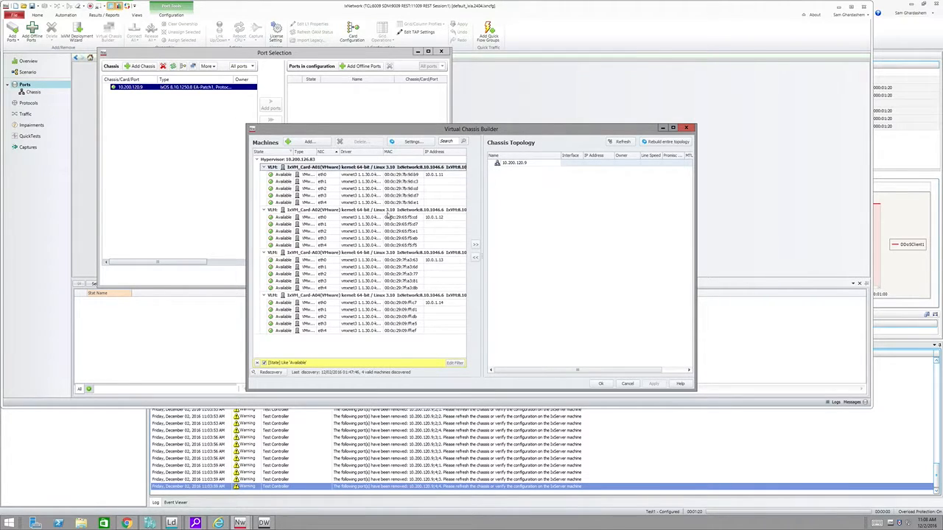
pyautogui.click(475, 244)
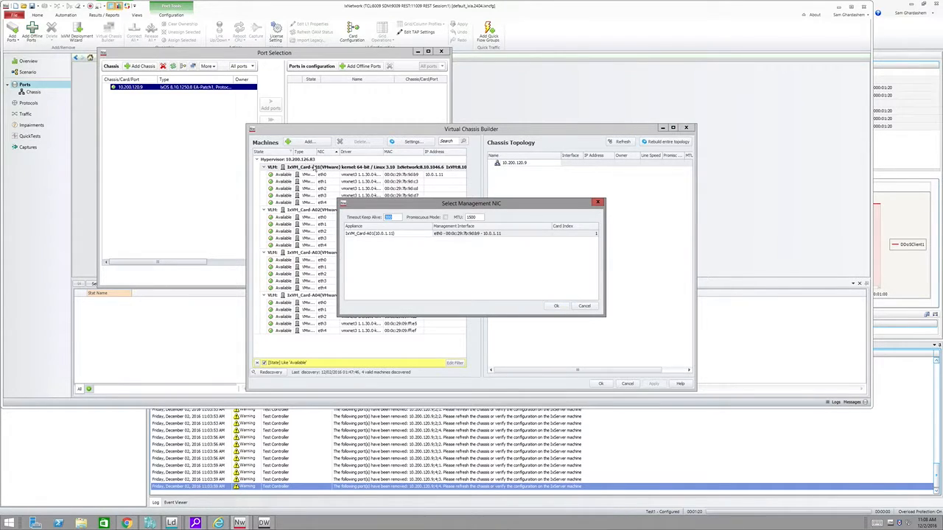
pyautogui.click(582, 306)
# Step: Start a new appliance with interface eth0 at IP 1.1.1.1 and a second interface eth1
pyautogui.click(308, 142)
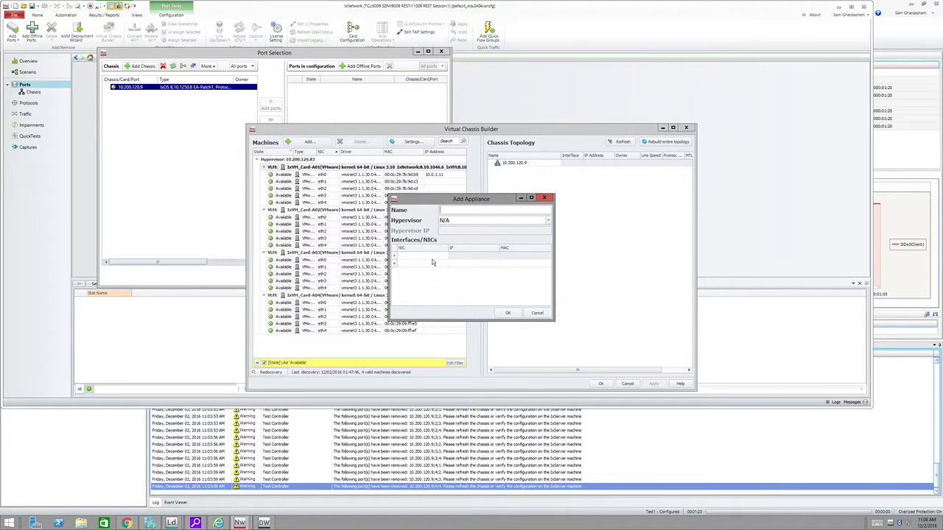
pyautogui.click(431, 257)
pyautogui.write('eth0')
pyautogui.press('Tab')
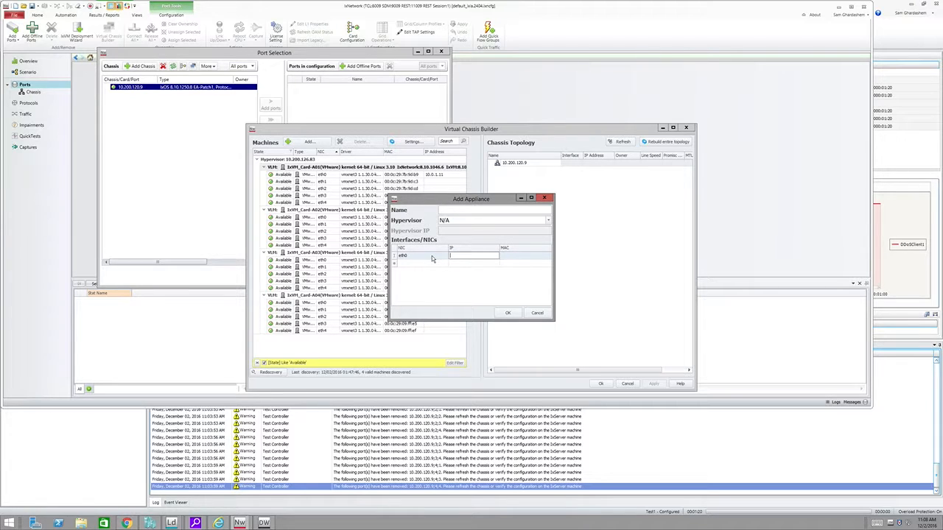
pyautogui.write('1.1.1.1')
pyautogui.press('Return')
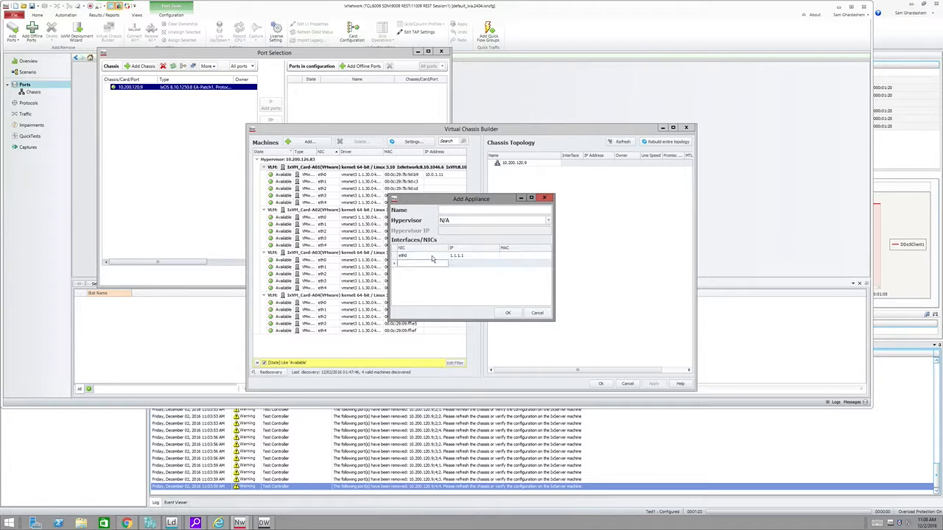
pyautogui.write('eth1')
pyautogui.press('Tab')
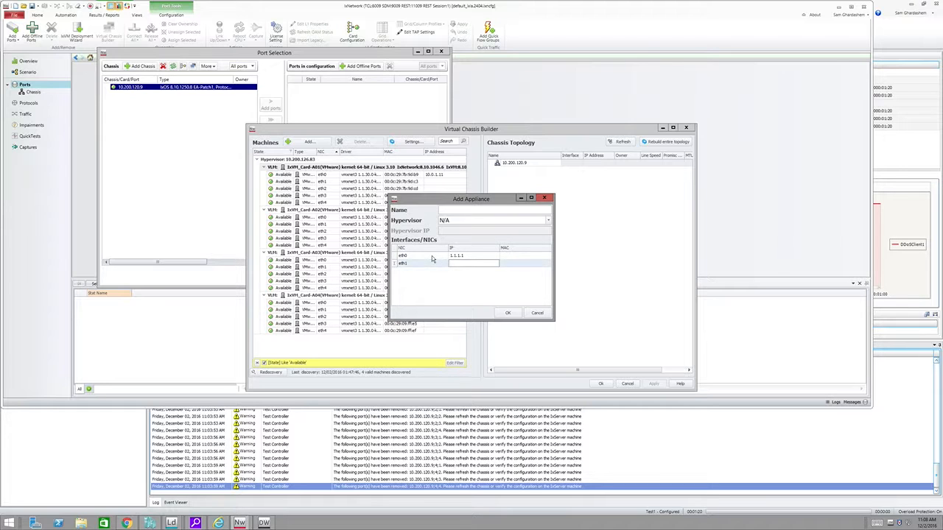
pyautogui.press('Return')
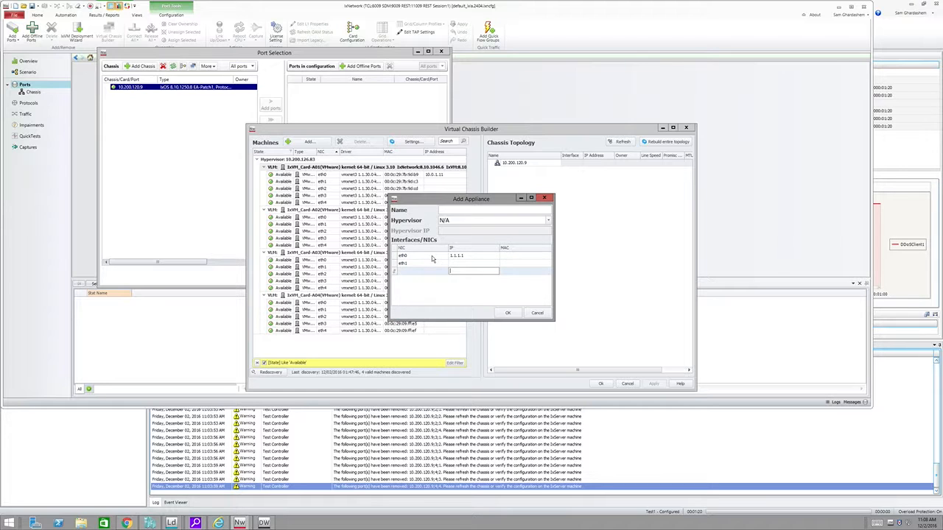
# Step: Name the new appliance Card1, discard it, and cancel the Virtual Chassis Builder
pyautogui.click(460, 211)
pyautogui.write('Card1')
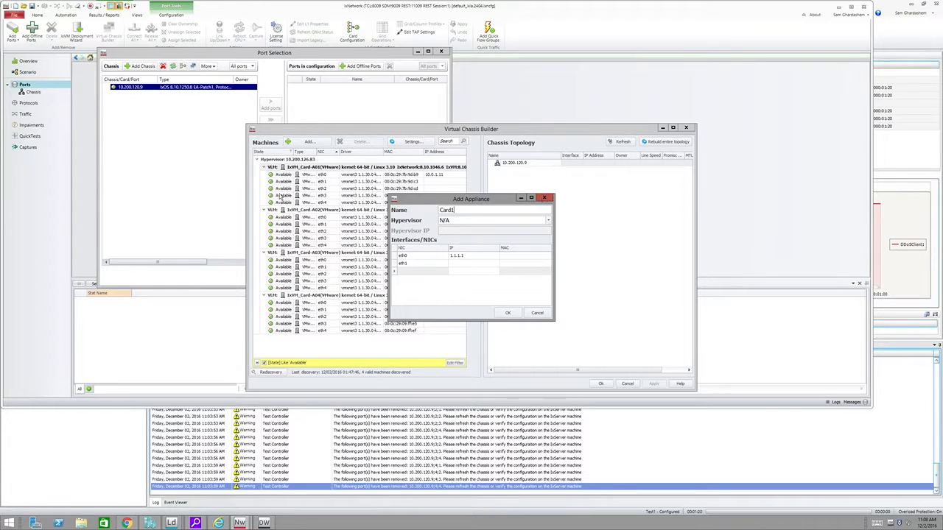
pyautogui.click(544, 199)
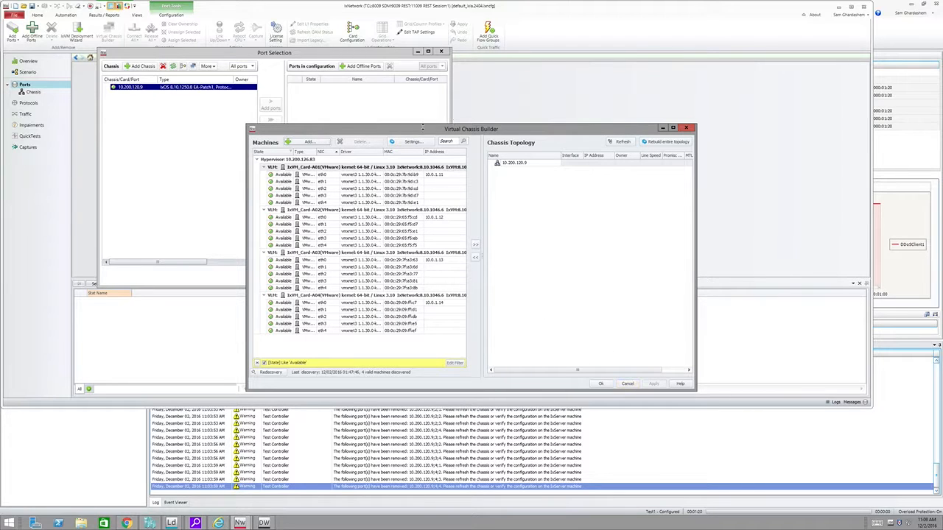
pyautogui.click(627, 385)
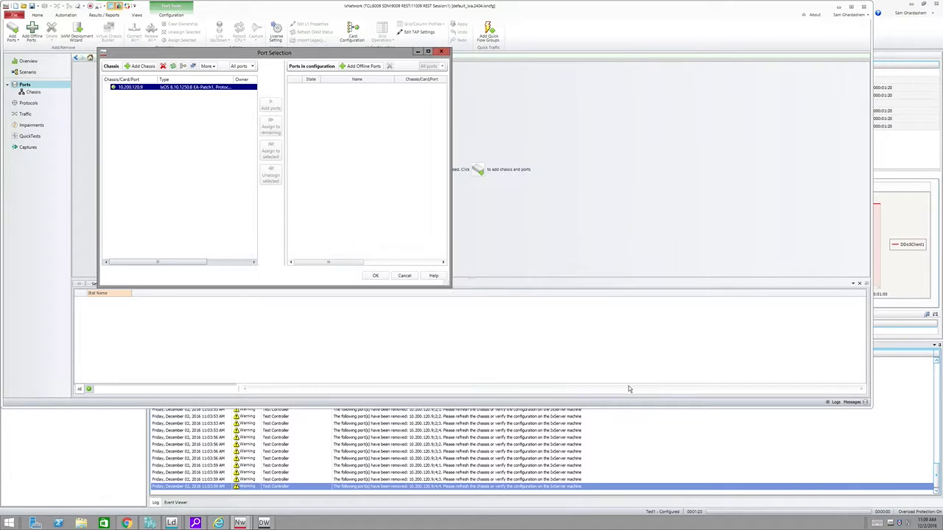
# Step: Set up the virtual chassis with automatic configuration using dynamic discovery and expand its four cards to show their ports
pyautogui.click(193, 66)
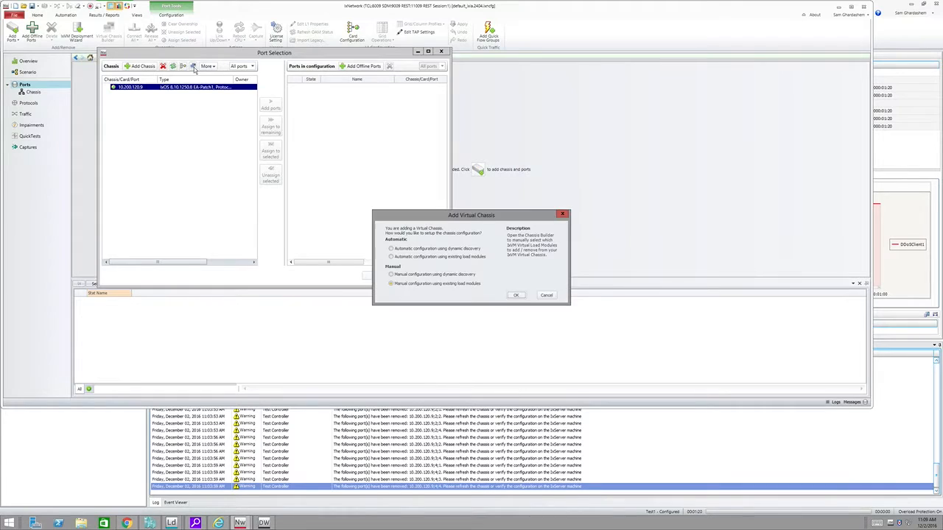
pyautogui.click(406, 249)
pyautogui.click(517, 296)
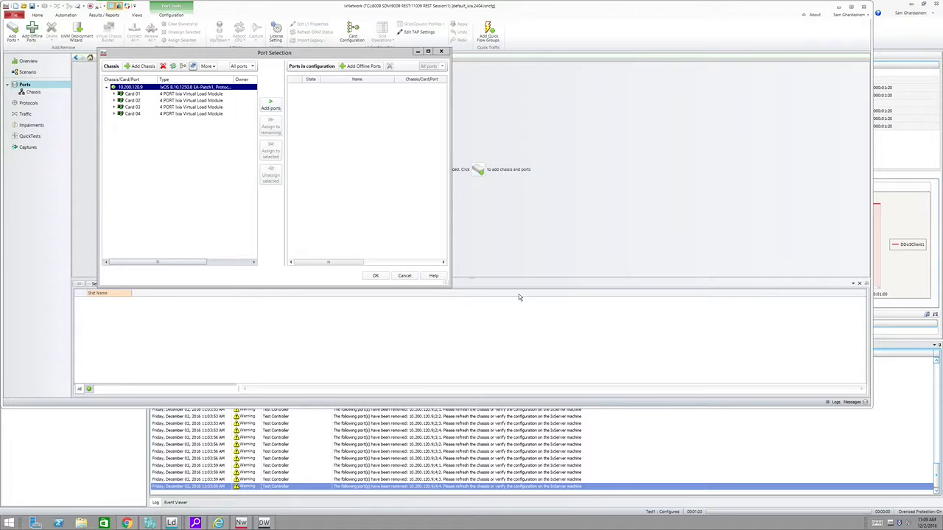
pyautogui.click(114, 113)
pyautogui.click(113, 107)
pyautogui.click(114, 93)
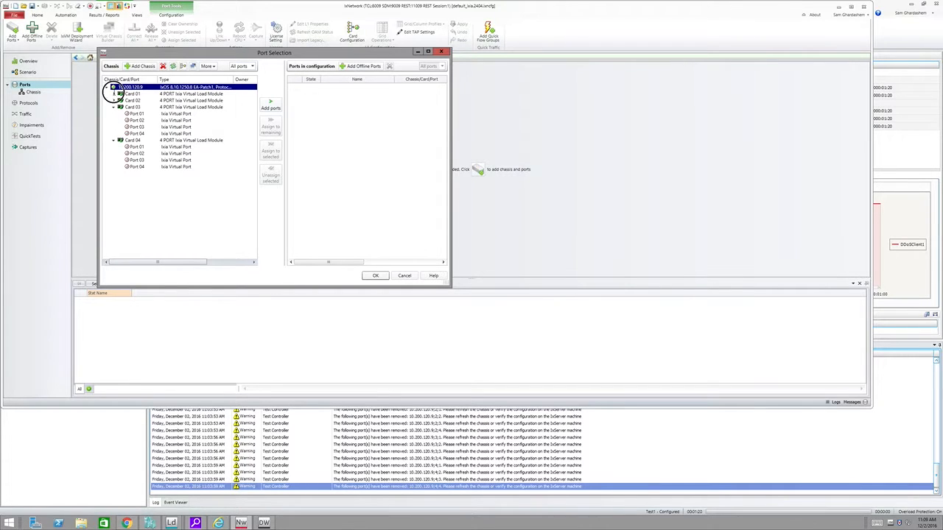
pyautogui.click(115, 127)
pyautogui.click(198, 94)
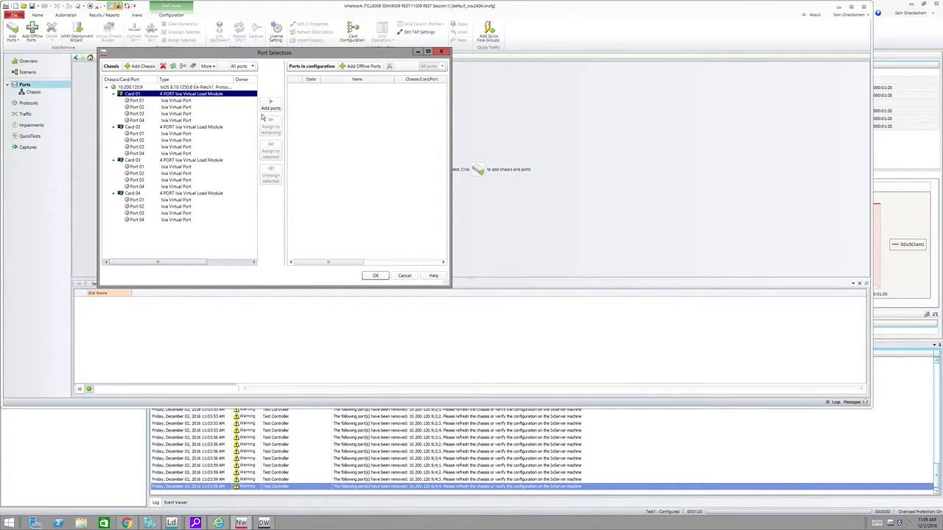
# Step: Rebuild the virtual chassis manually with existing load modules and enable promiscuous mode on Card1's ports 1 to 4
pyautogui.click(193, 66)
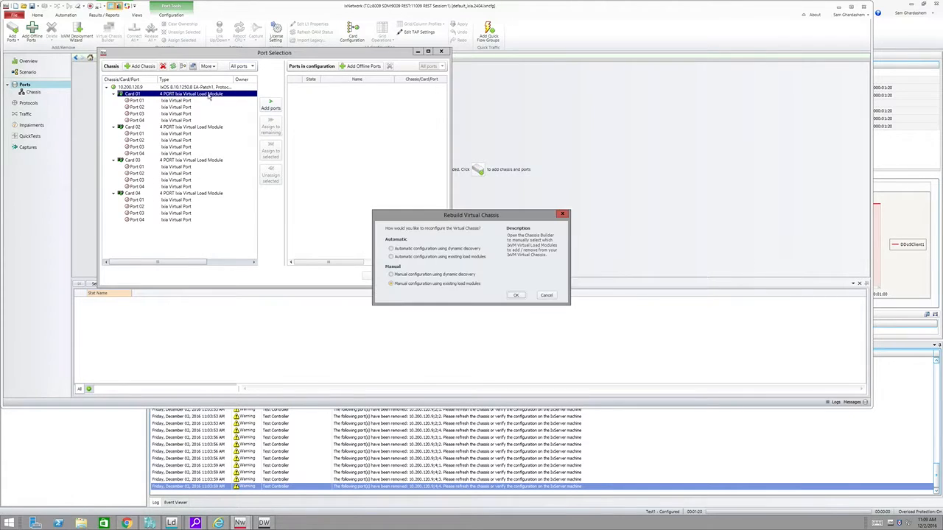
pyautogui.click(519, 296)
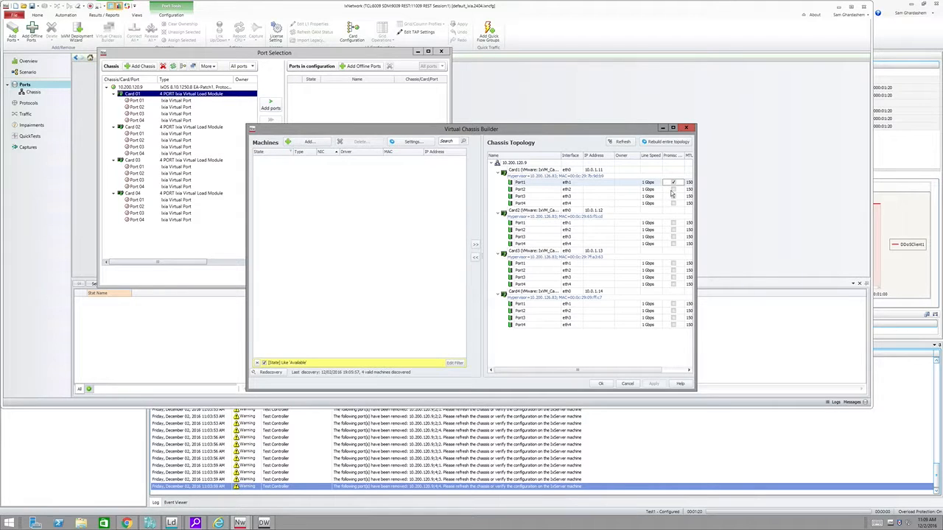
pyautogui.click(673, 182)
pyautogui.click(672, 189)
pyautogui.click(673, 196)
pyautogui.click(672, 203)
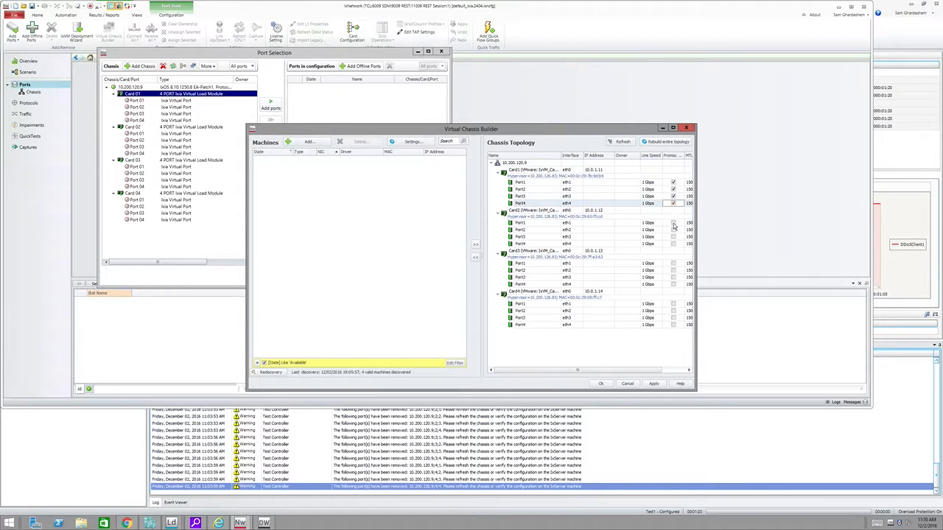
# Step: Enable promiscuous mode on Card2's ports 1 to 4 and confirm the chassis topology changes
pyautogui.click(672, 222)
pyautogui.click(672, 230)
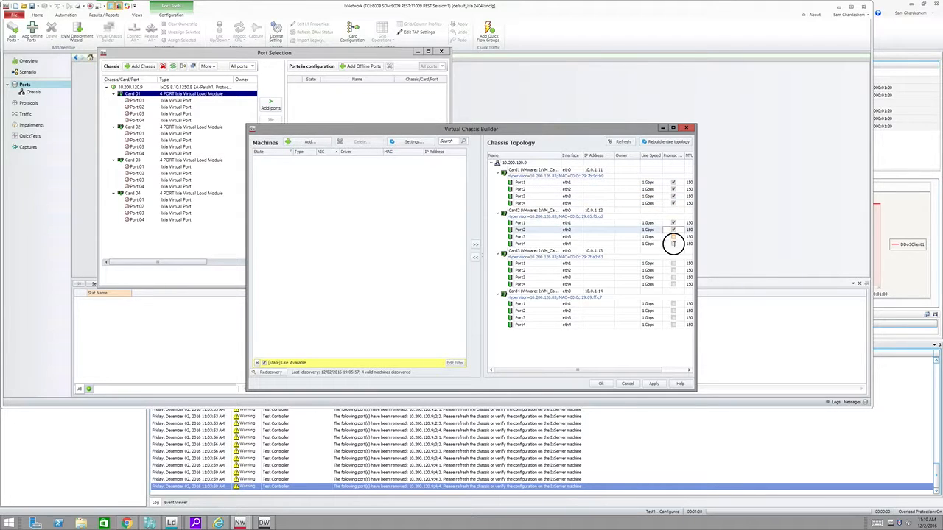
pyautogui.click(673, 237)
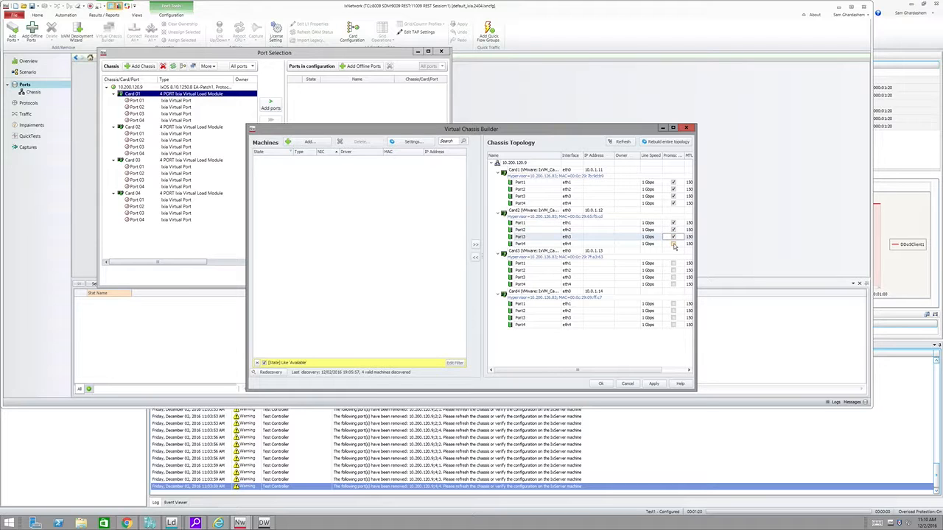
pyautogui.click(672, 244)
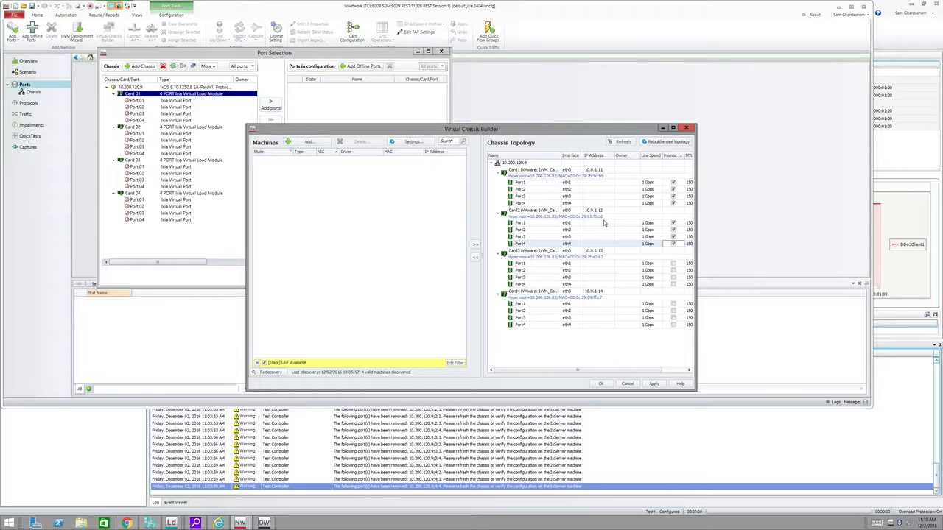
pyautogui.click(599, 384)
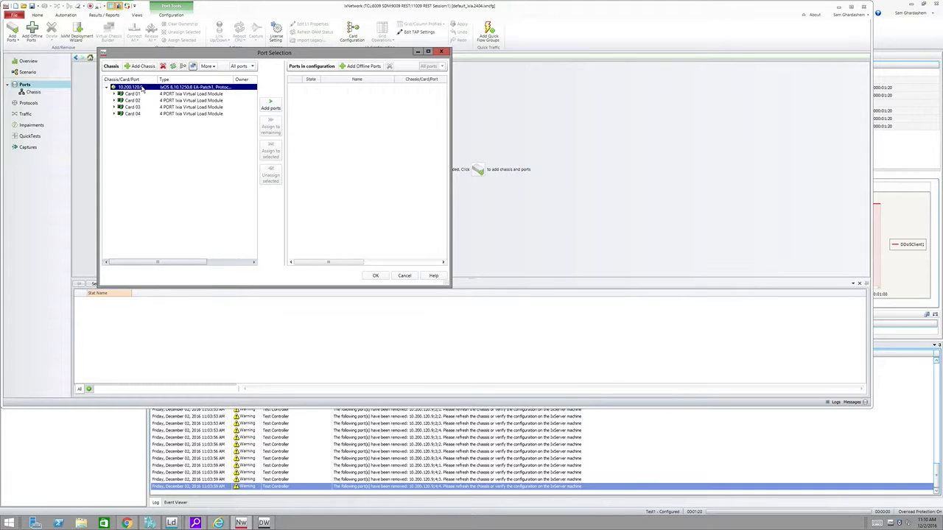
# Step: Add all ports of chassis 10.200.120.9 to the configuration and confirm the port selection
pyautogui.click(270, 107)
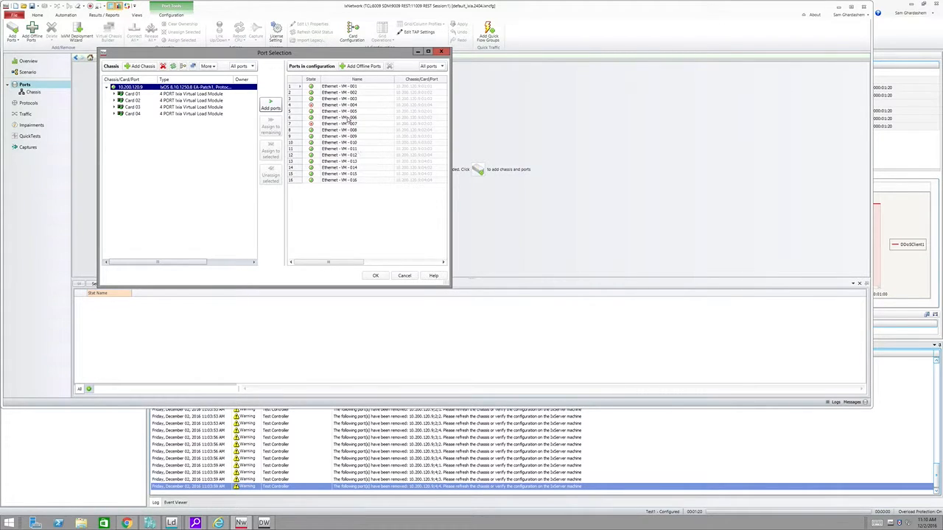
pyautogui.click(375, 275)
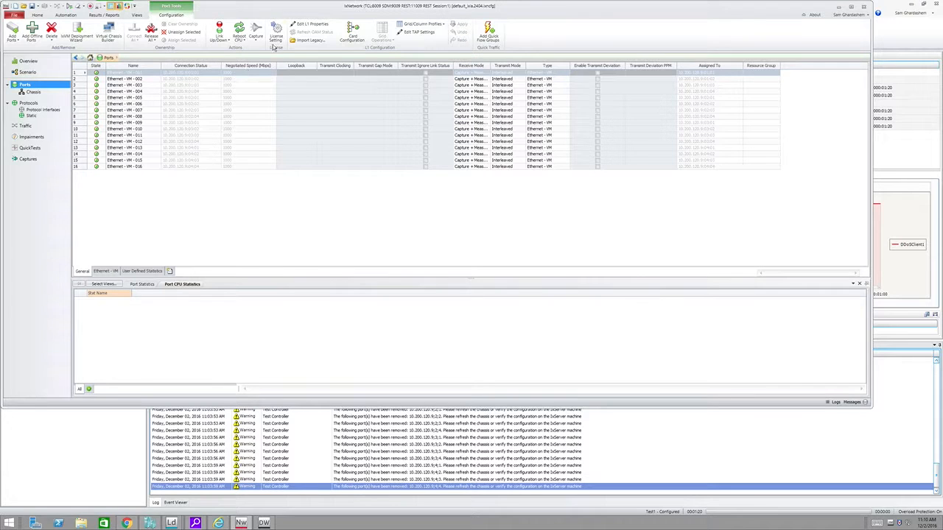
# Step: Review the license server address in the licensing preferences and close them without changes
pyautogui.click(277, 35)
pyautogui.moveTo(245, 23); pyautogui.dragTo(514, 153)
pyautogui.click(428, 193)
pyautogui.moveTo(409, 197); pyautogui.dragTo(368, 199)
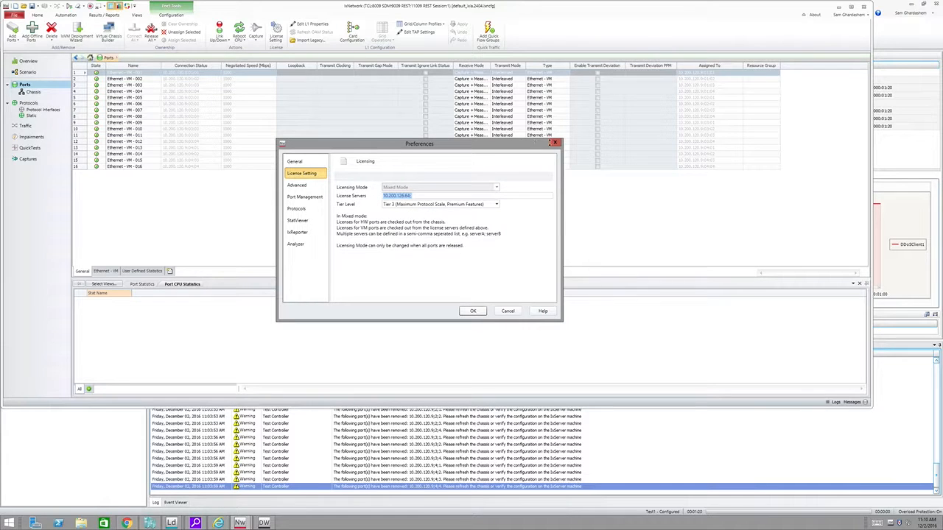
pyautogui.click(553, 142)
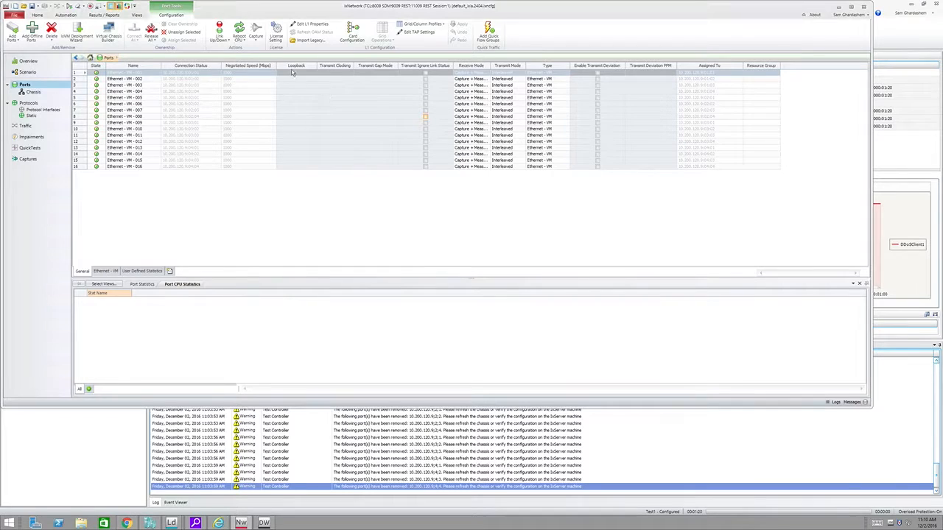
pyautogui.click(276, 35)
pyautogui.click(398, 196)
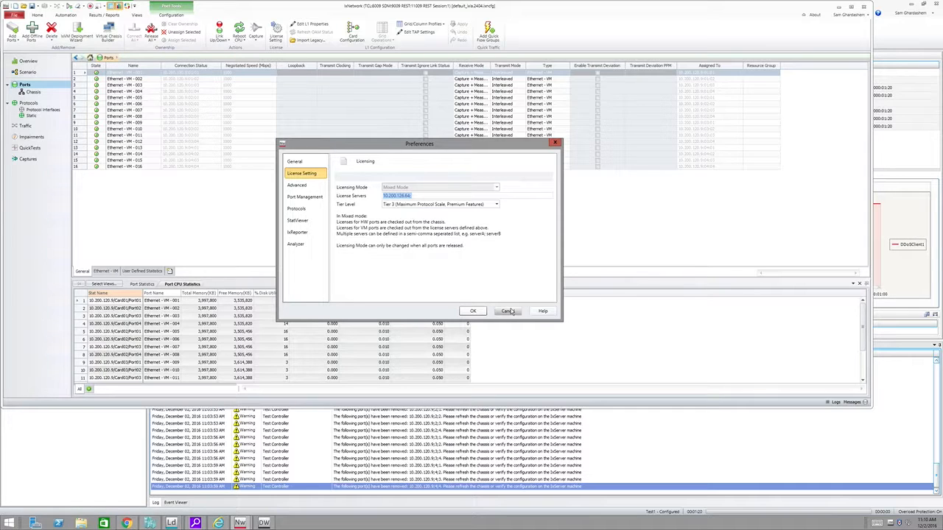
pyautogui.click(508, 311)
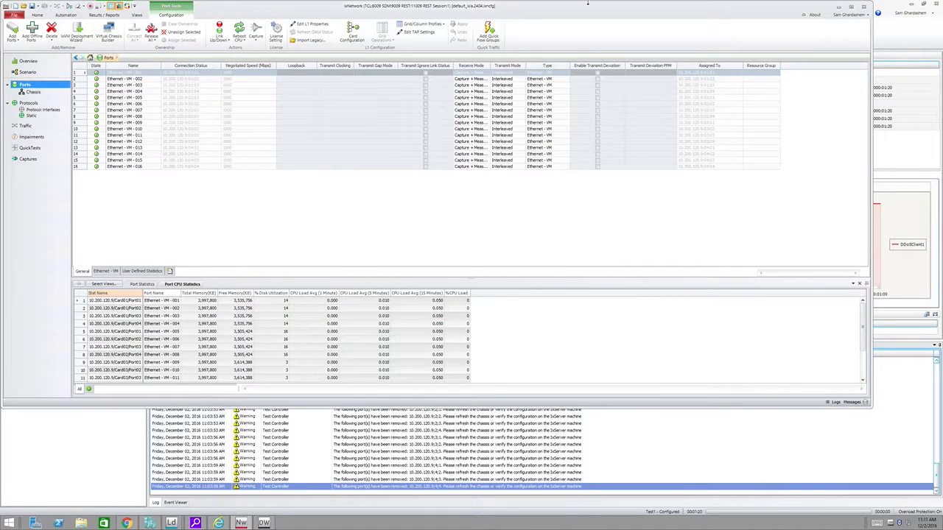